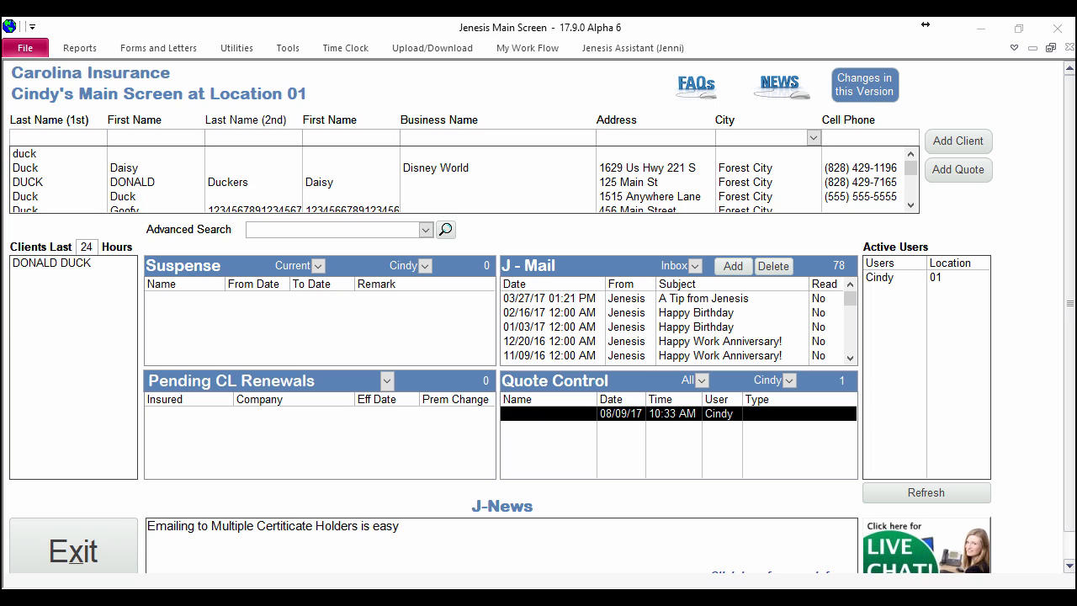
# Show all stored quotes with no filter criteria, look through the Quote Control List, and close it
pyautogui.rightClick(661, 417)
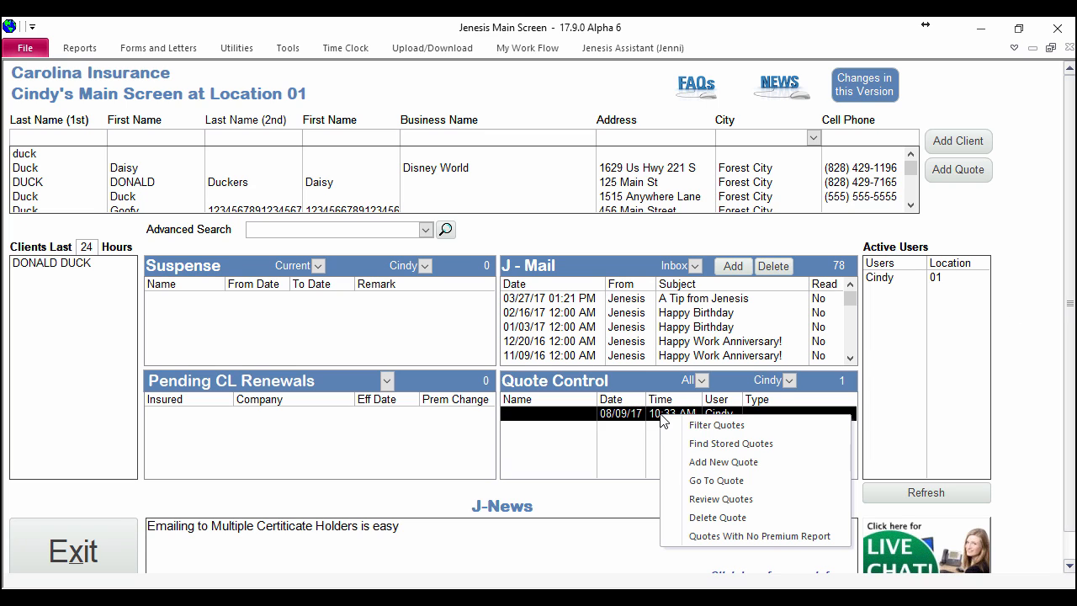
pyautogui.click(719, 425)
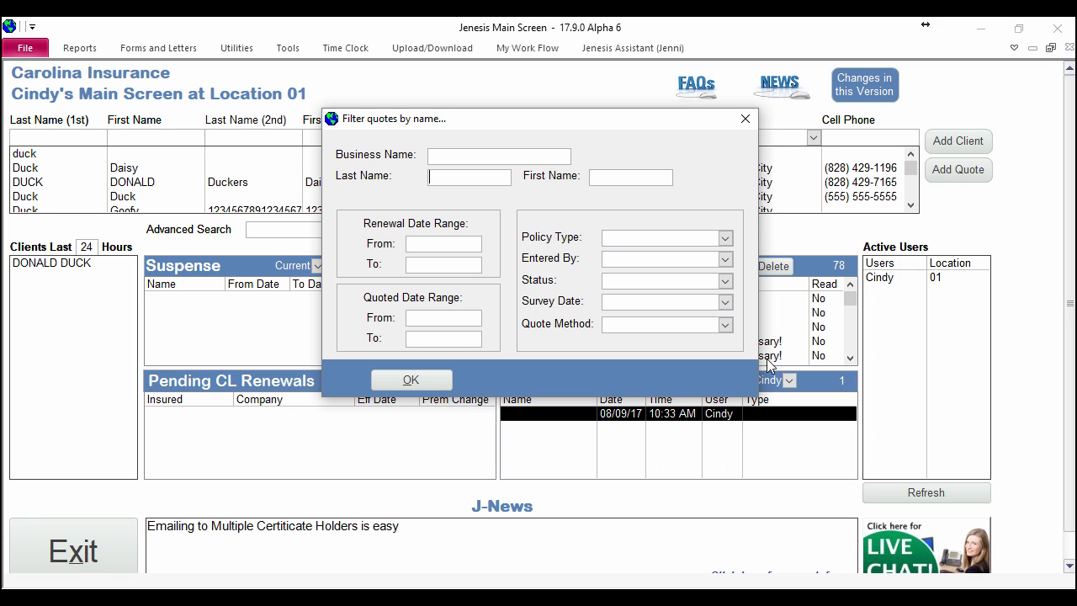
pyautogui.click(422, 386)
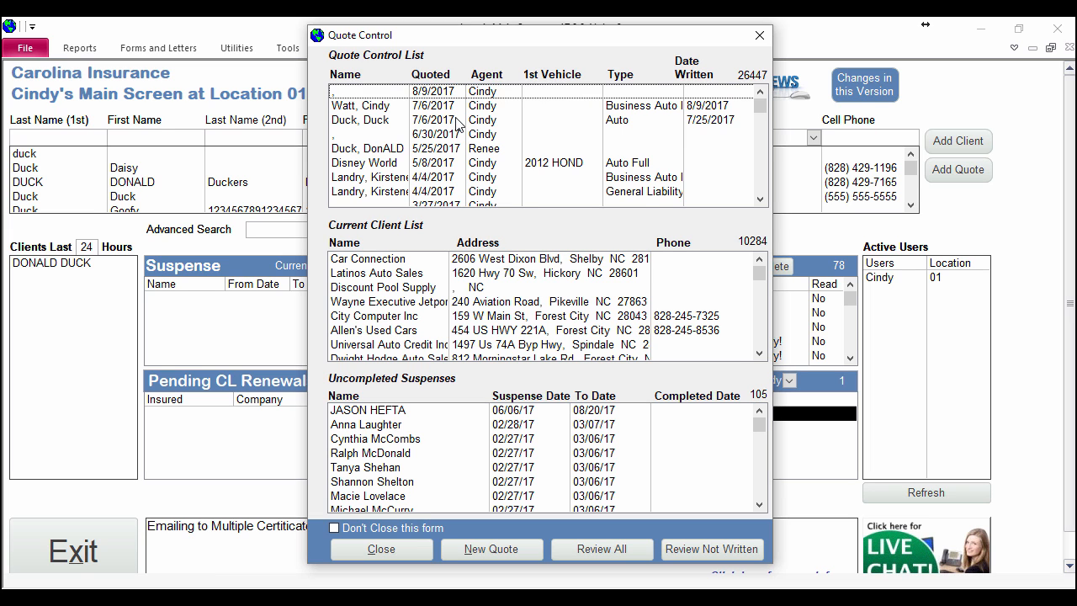
pyautogui.scroll(-1, 467, 130)
pyautogui.scroll(-10, 471, 138)
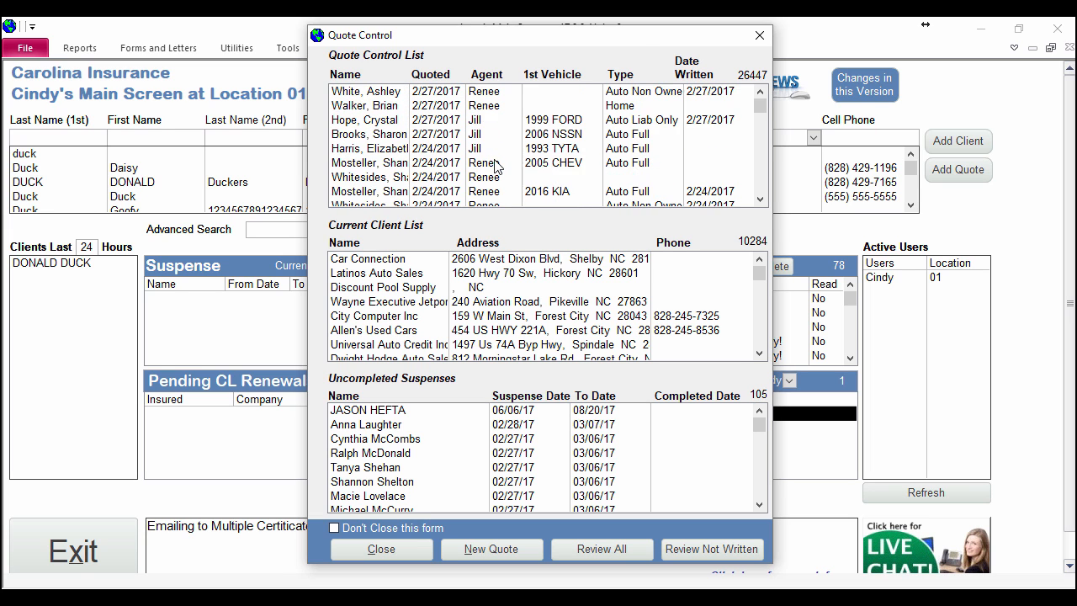
pyautogui.scroll(-7, 502, 171)
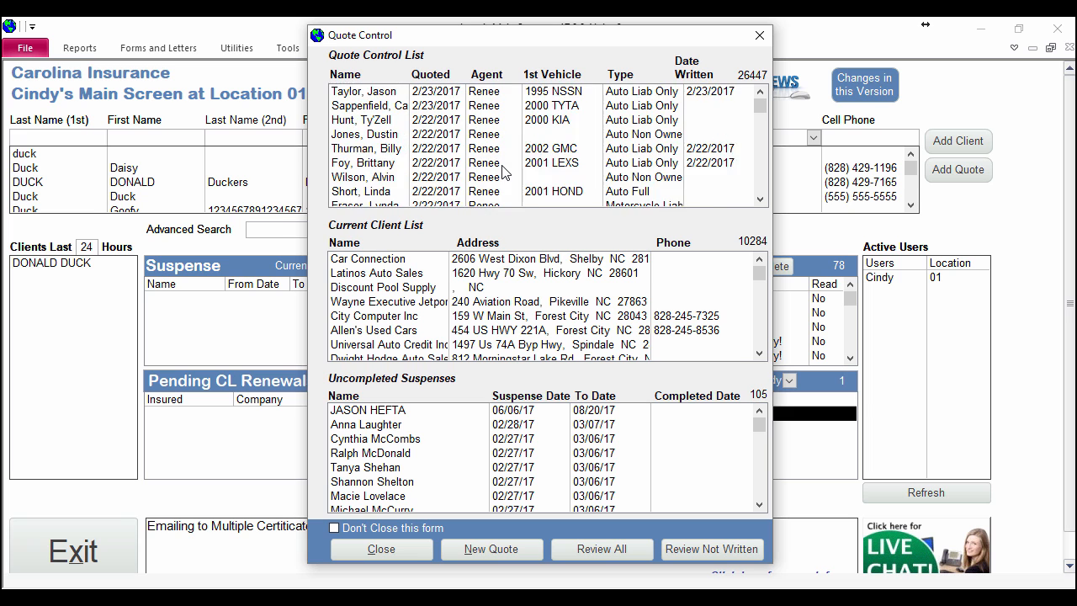
pyautogui.scroll(-3, 504, 172)
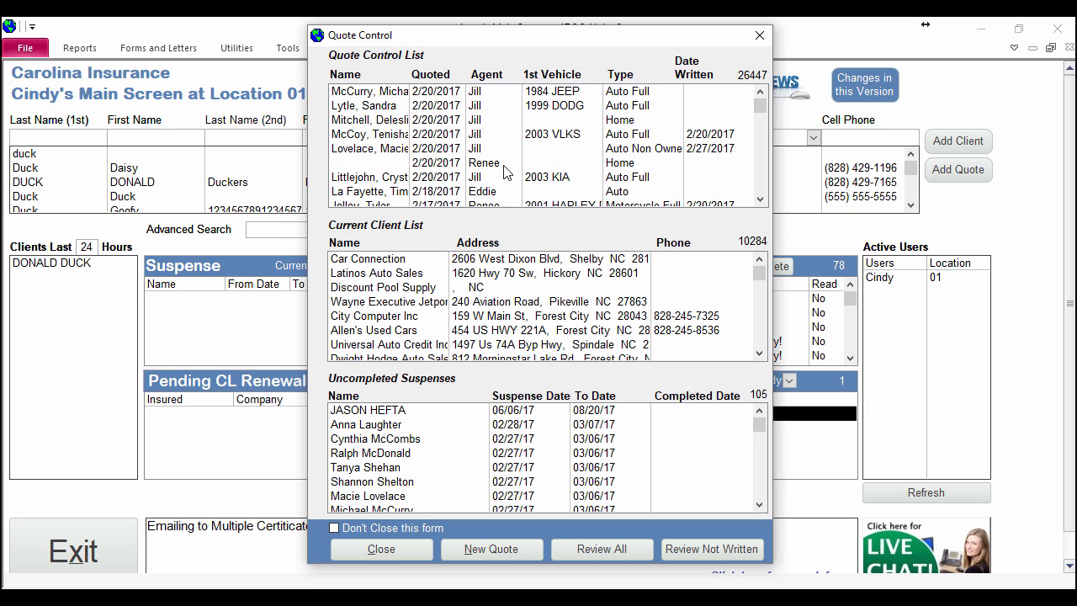
pyautogui.scroll(-8, 505, 172)
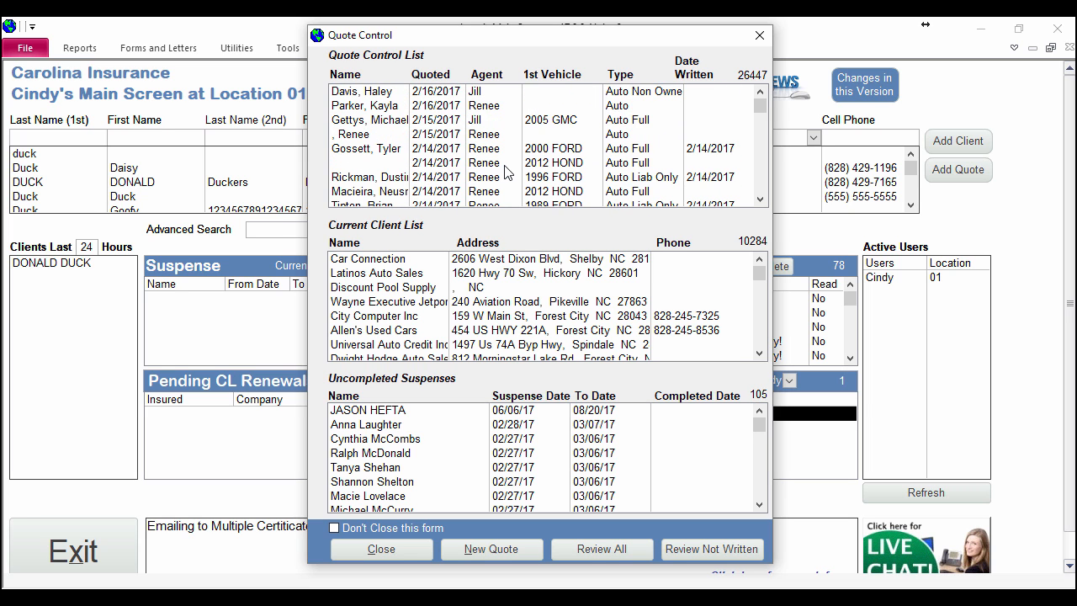
pyautogui.scroll(-1, 504, 171)
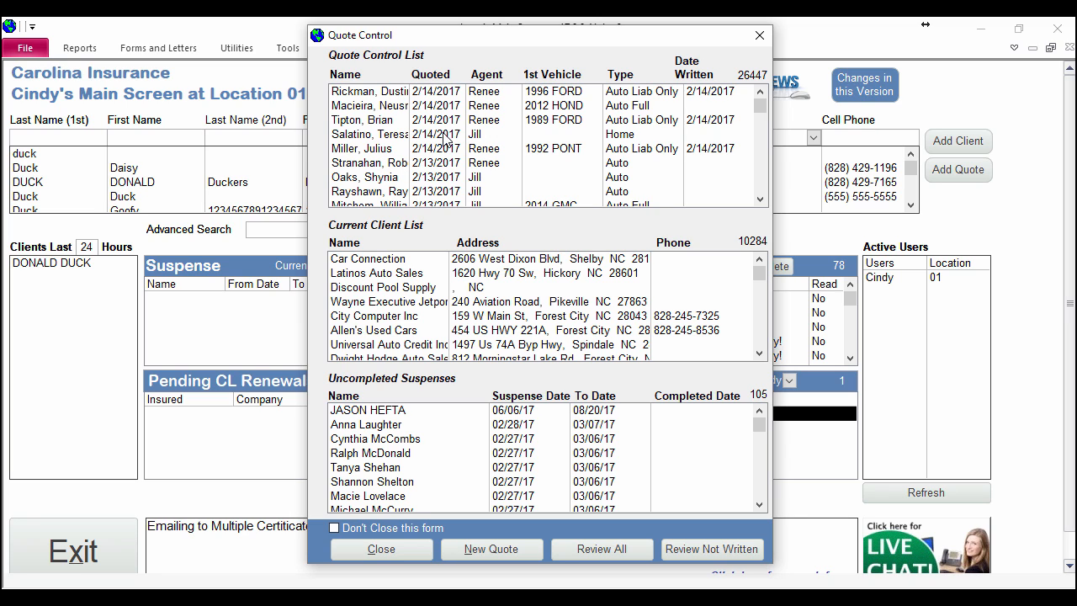
pyautogui.scroll(-1, 446, 143)
pyautogui.scroll(-1, 446, 143)
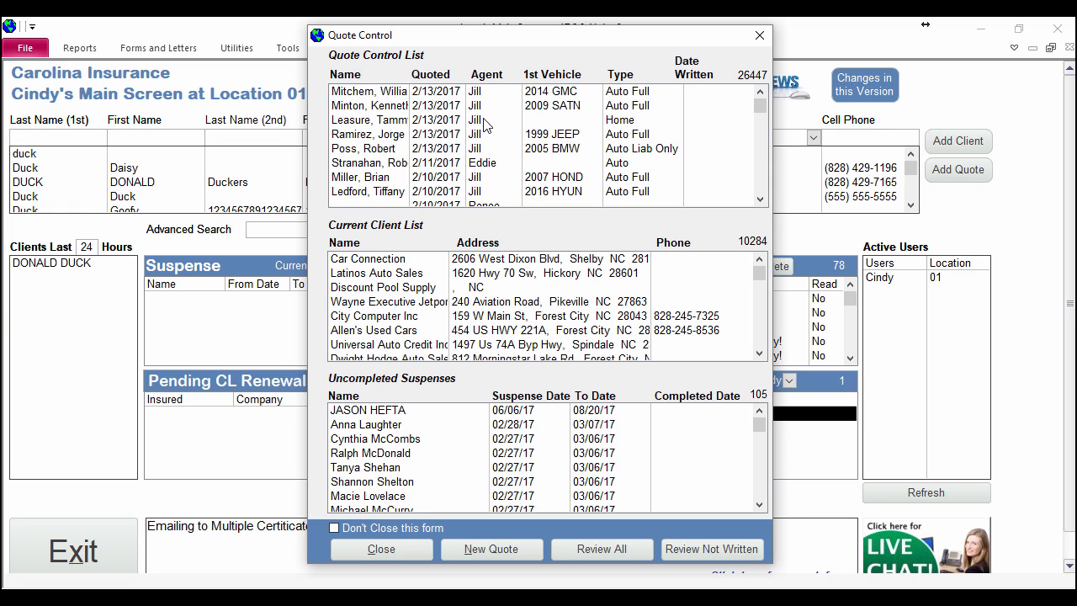
pyautogui.click(759, 36)
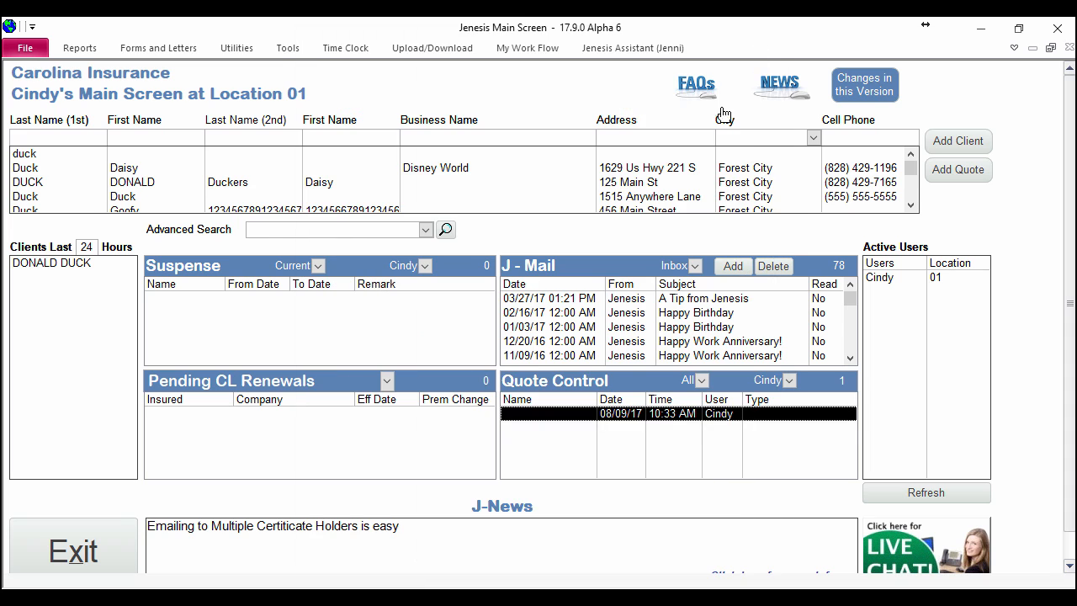
# Open the 08/09/17 quote, examine its e-mail and cell phone fields, and close the quote
pyautogui.doubleClick(616, 416)
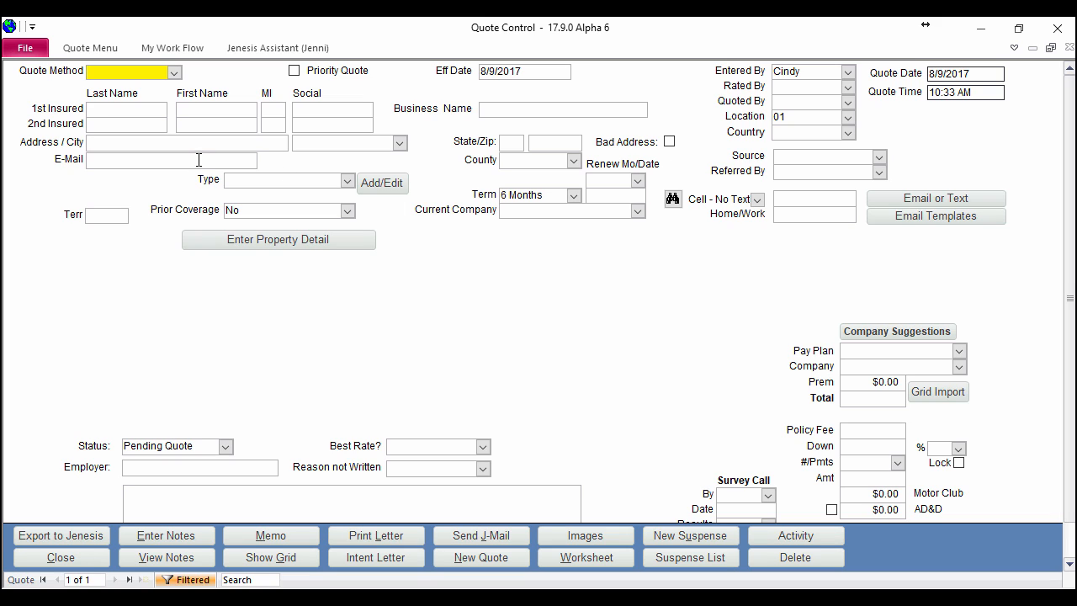
pyautogui.click(96, 161)
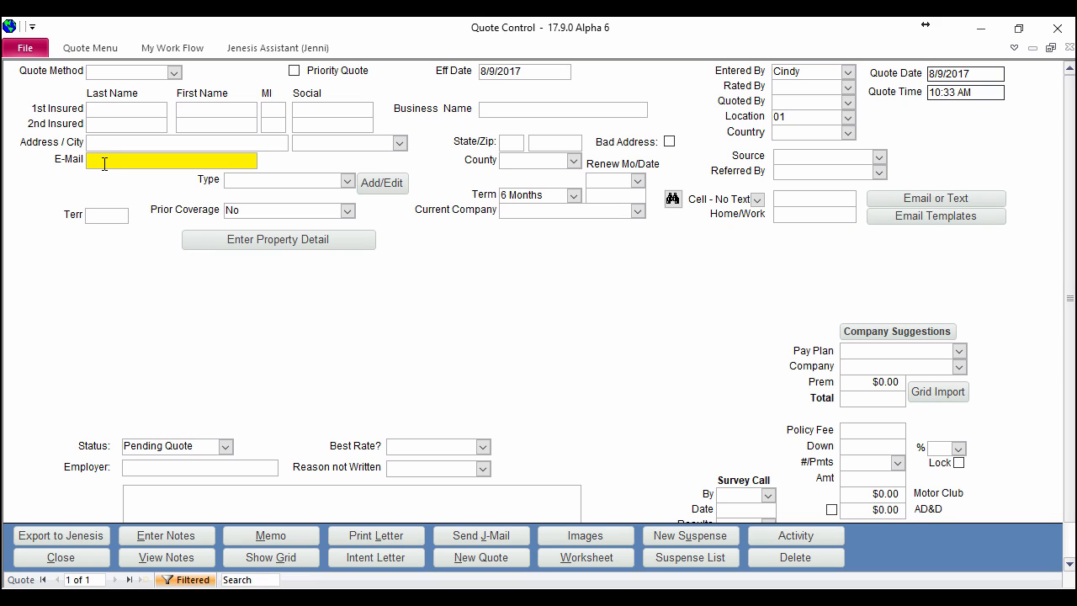
pyautogui.click(783, 203)
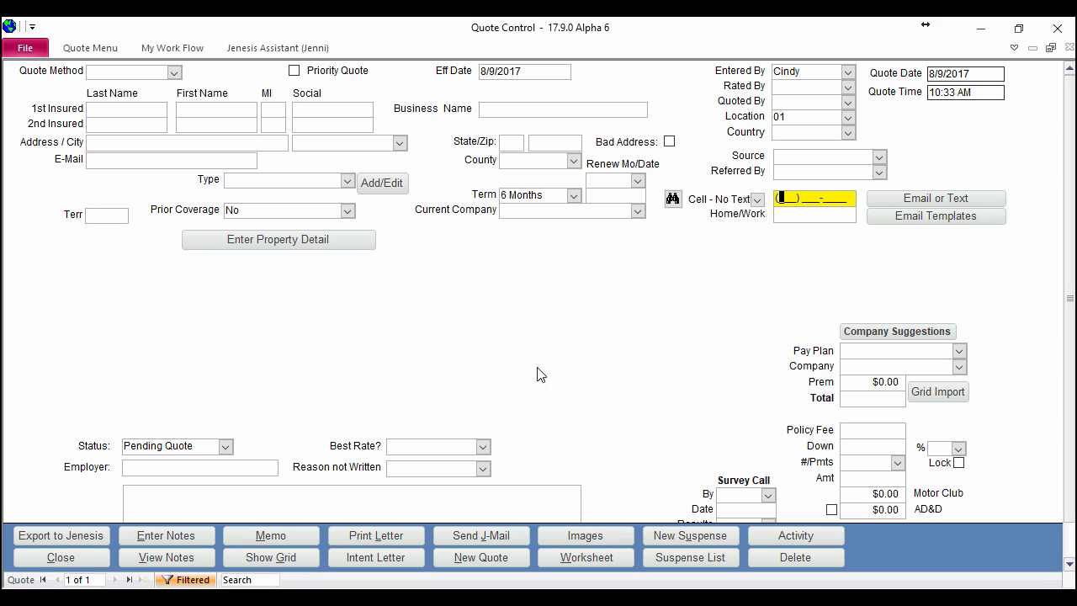
pyautogui.click(59, 557)
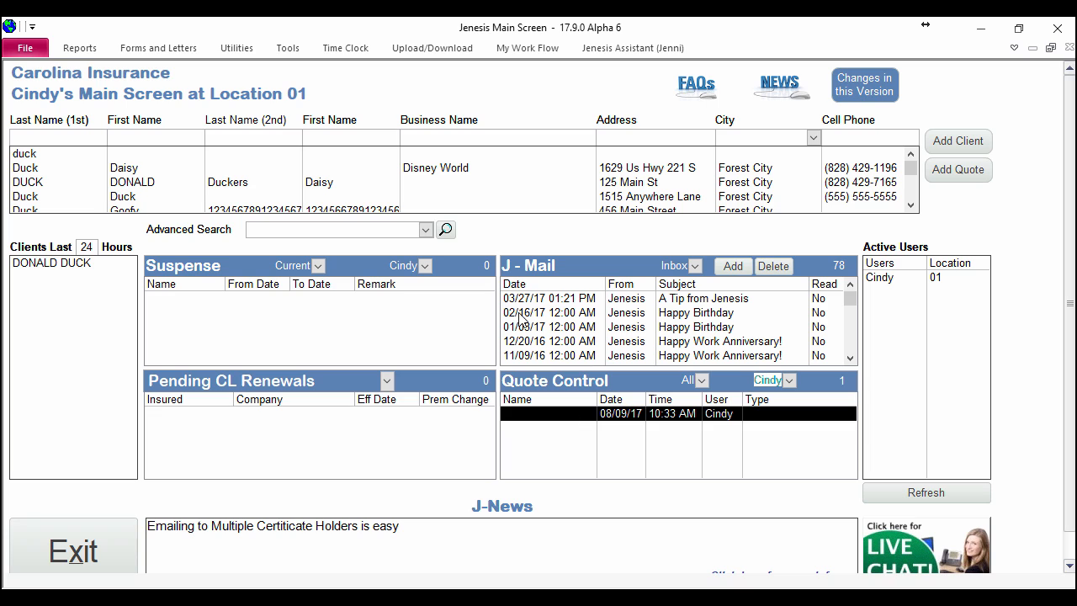
# Enable the Quote Follow Up email campaign in the agency setup's communication settings, declining the recipient list preview
pyautogui.click(250, 55)
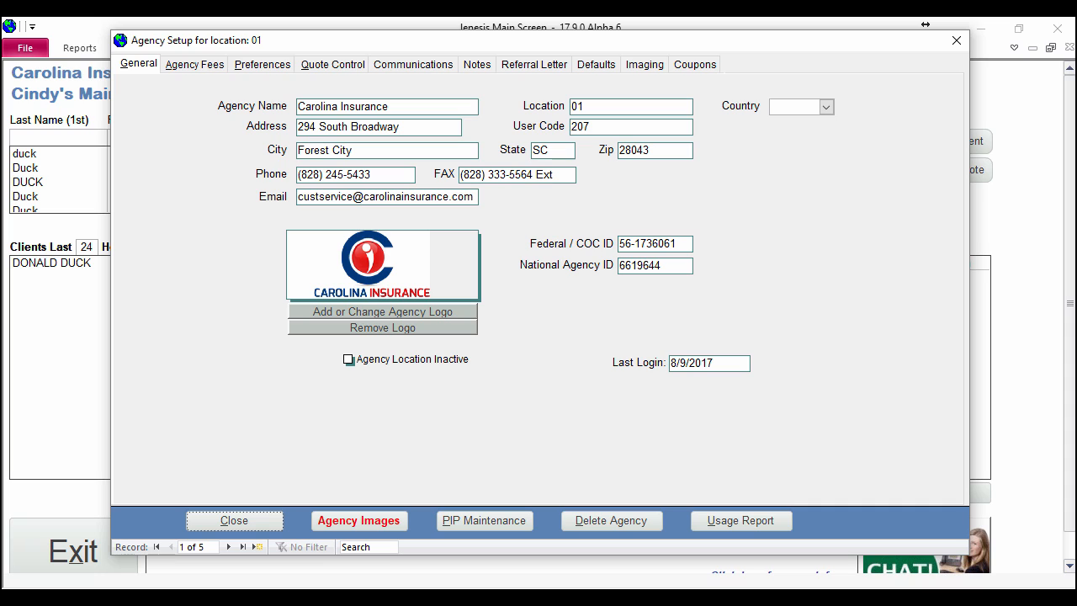
pyautogui.click(426, 66)
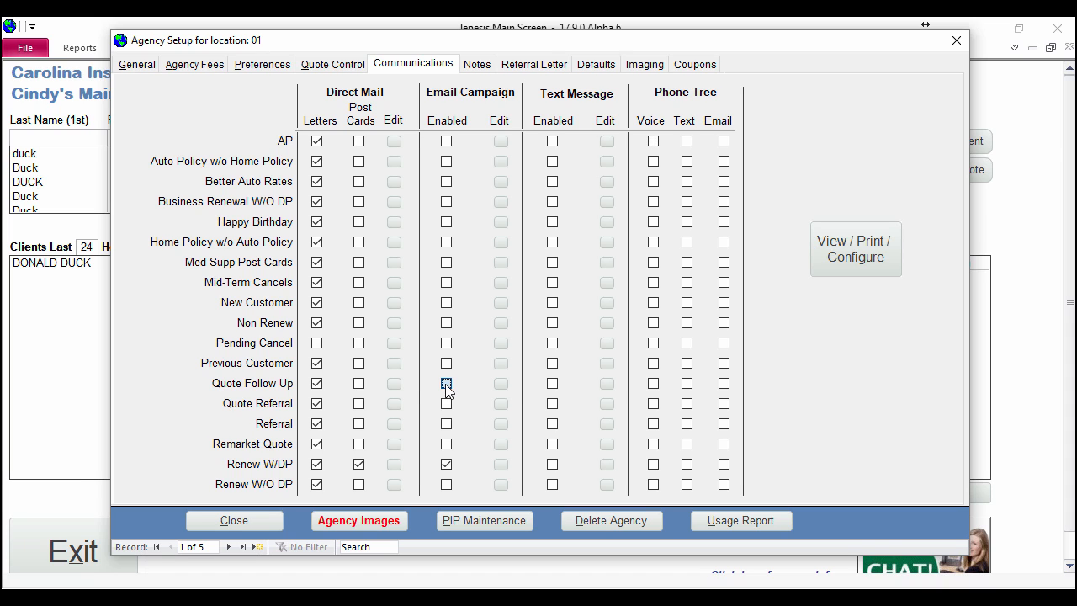
pyautogui.click(445, 384)
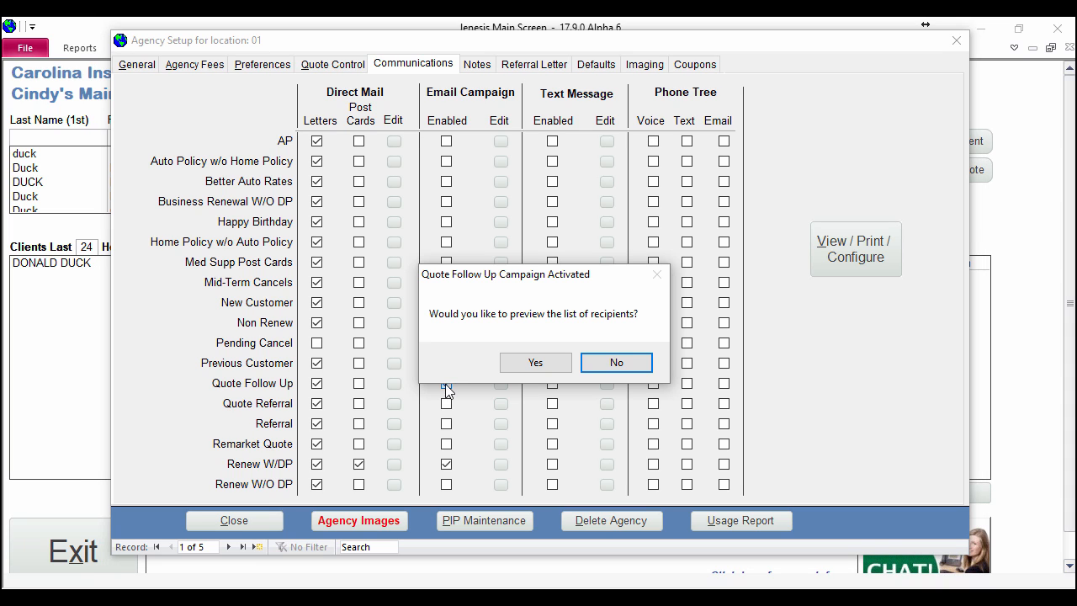
pyautogui.click(606, 367)
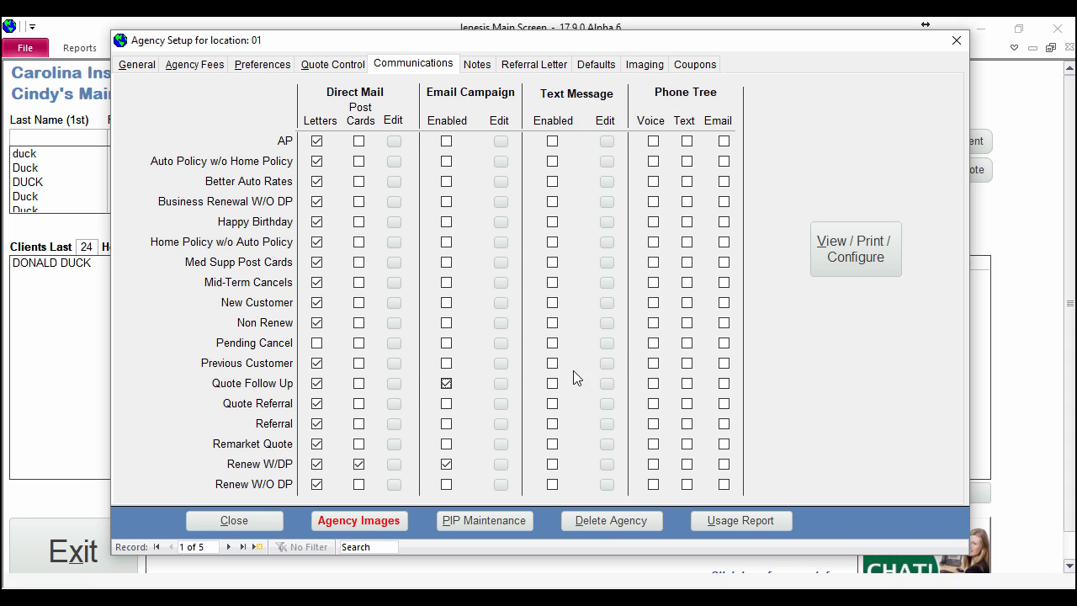
# Replace the Quote Follow Up campaign's email message with the provided sample content
pyautogui.click(503, 385)
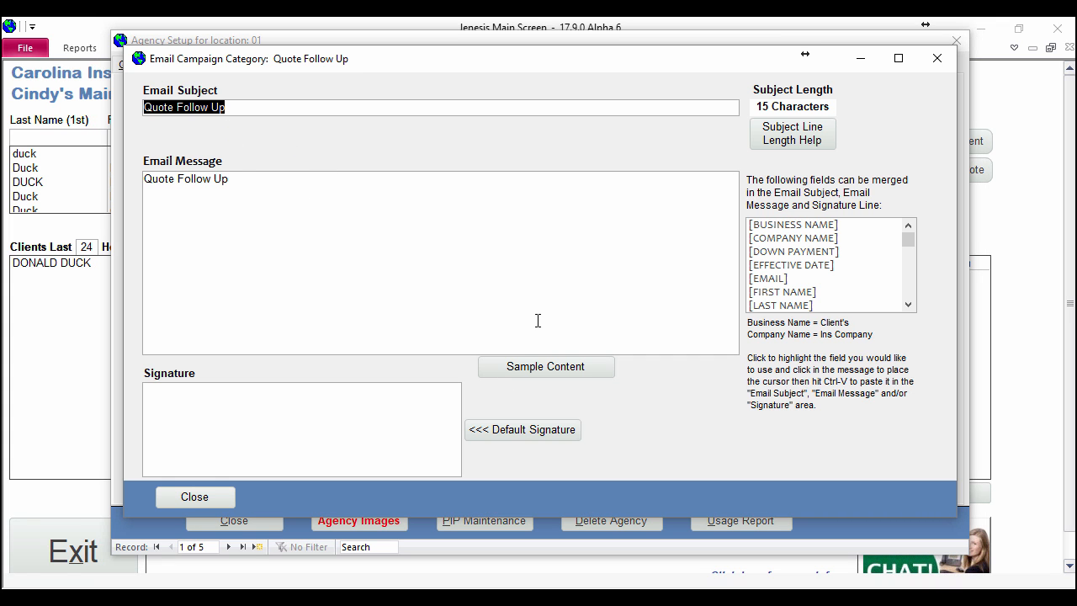
pyautogui.click(548, 368)
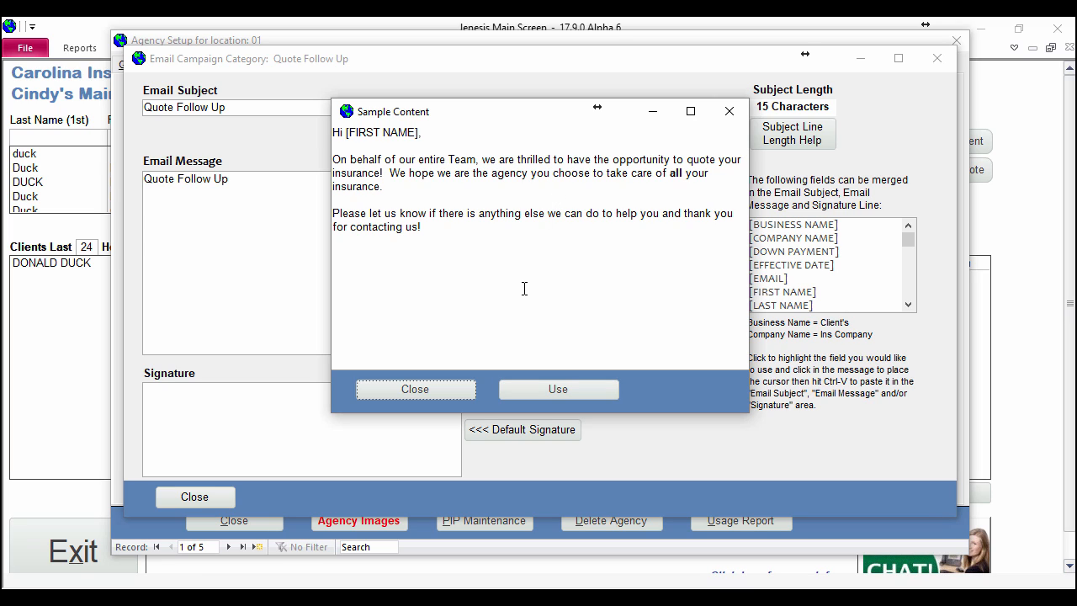
pyautogui.click(556, 389)
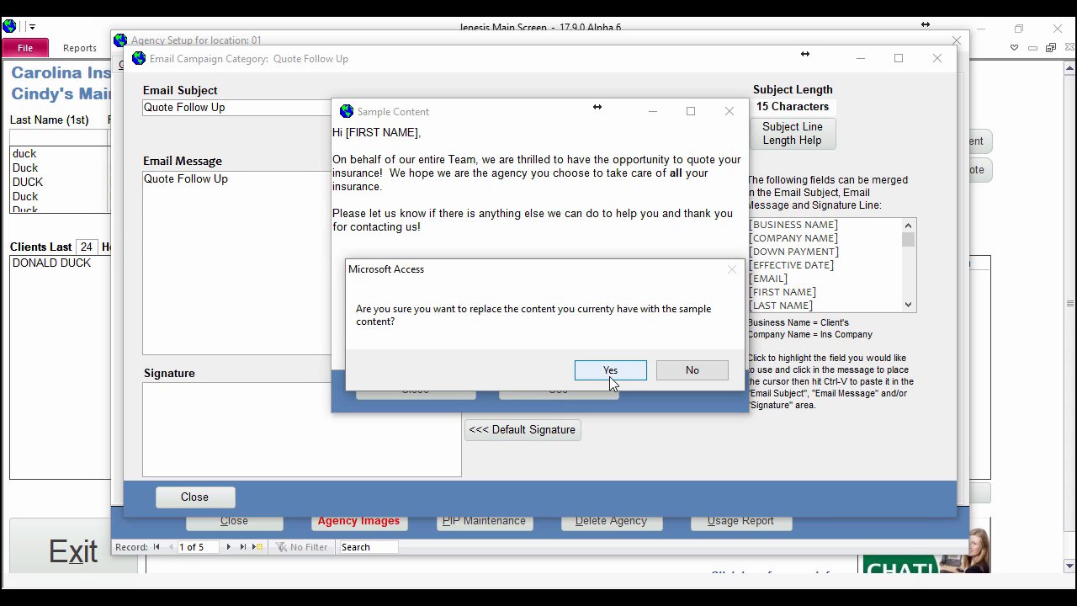
pyautogui.click(611, 370)
pyautogui.click(429, 393)
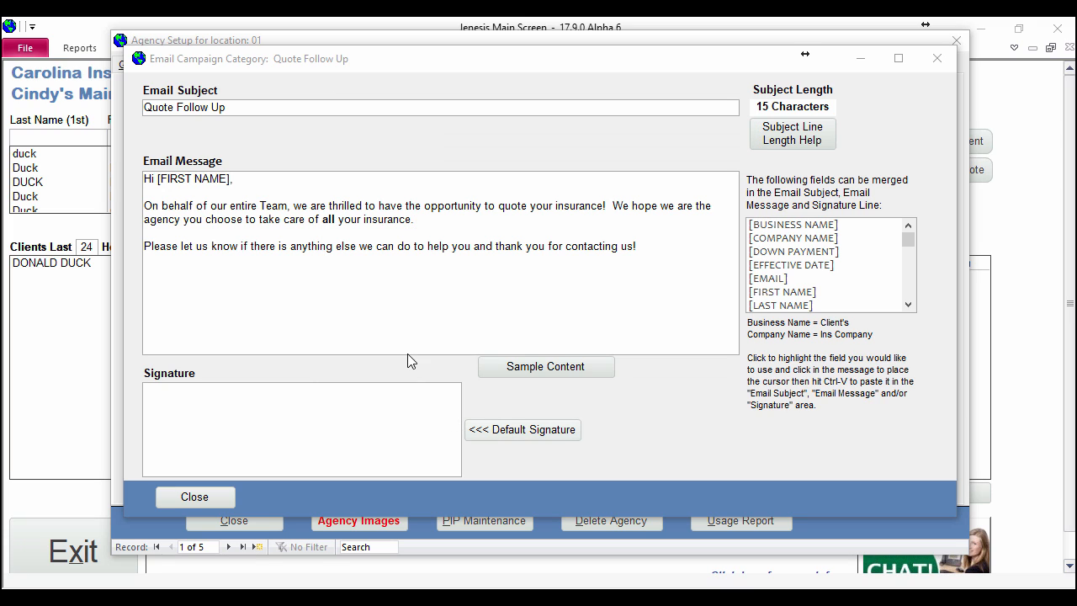
# Add the default signature to the Quote Follow Up email and close the campaign's email editor
pyautogui.moveTo(652, 250); pyautogui.dragTo(141, 199)
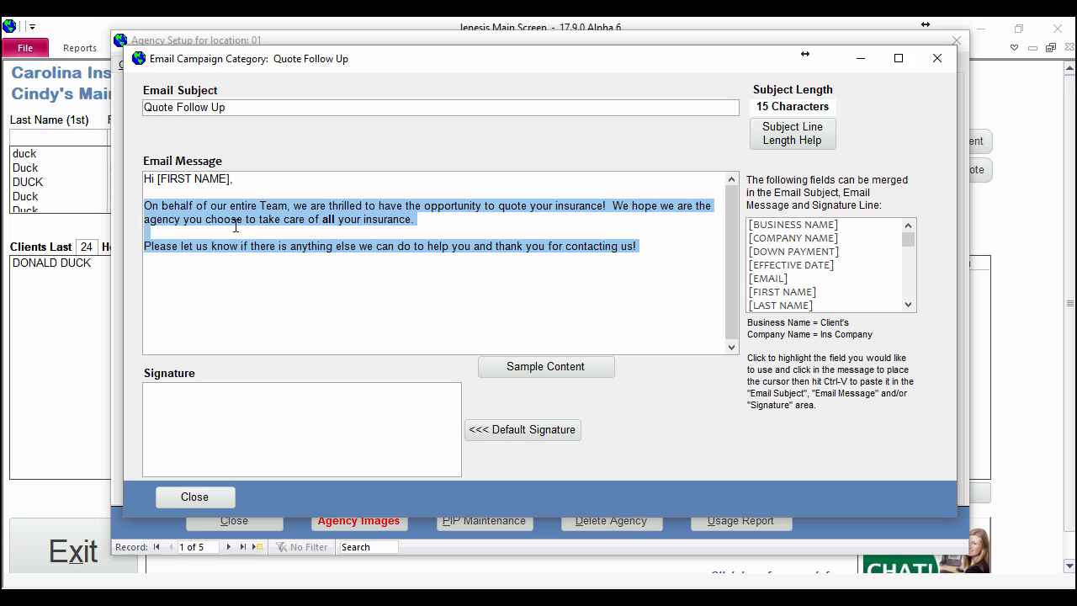
pyautogui.click(439, 220)
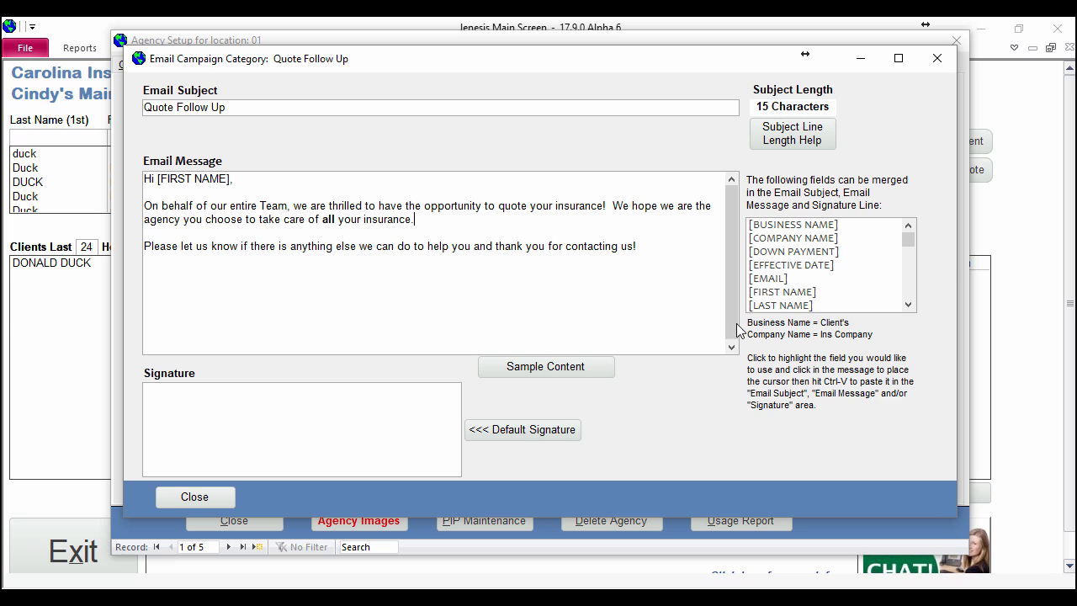
pyautogui.click(529, 433)
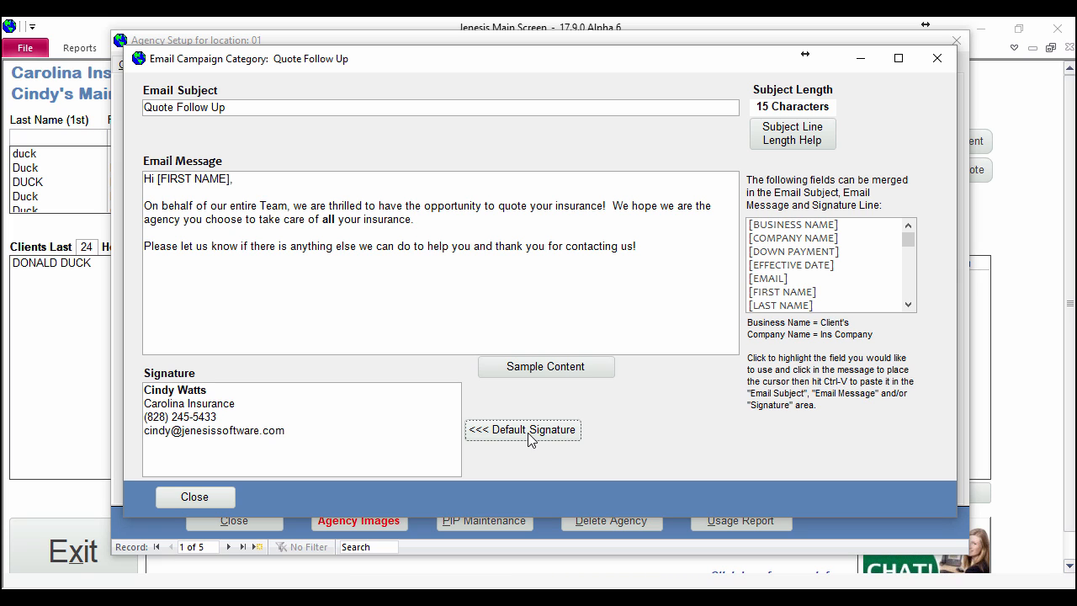
pyautogui.click(939, 64)
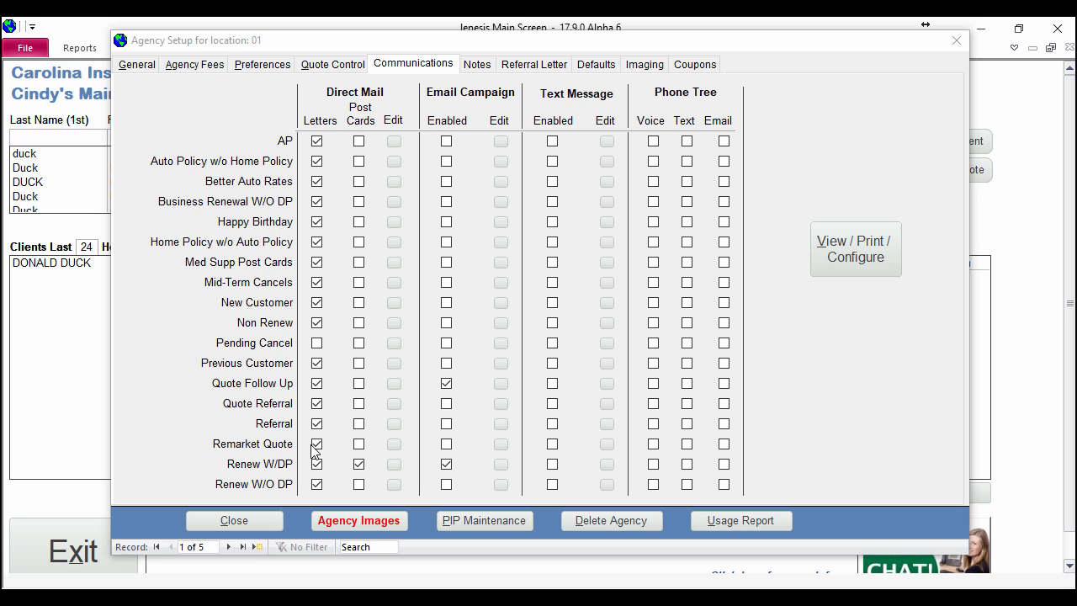
# Review location 01's remarket and follow-up quote intervals in the communications configuration, then close it and the agency setup
pyautogui.click(872, 256)
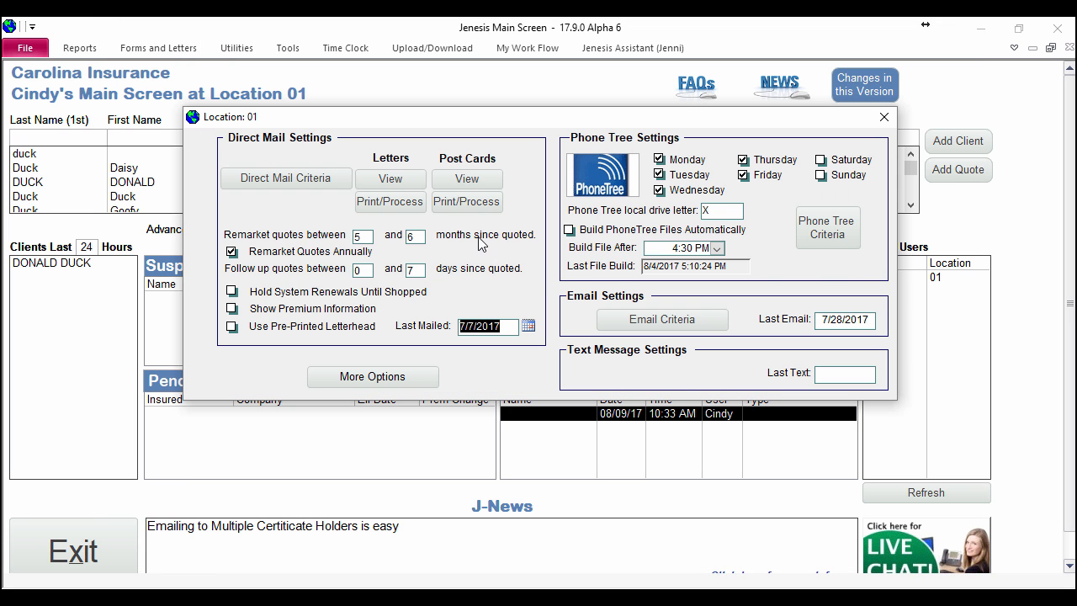
pyautogui.click(366, 237)
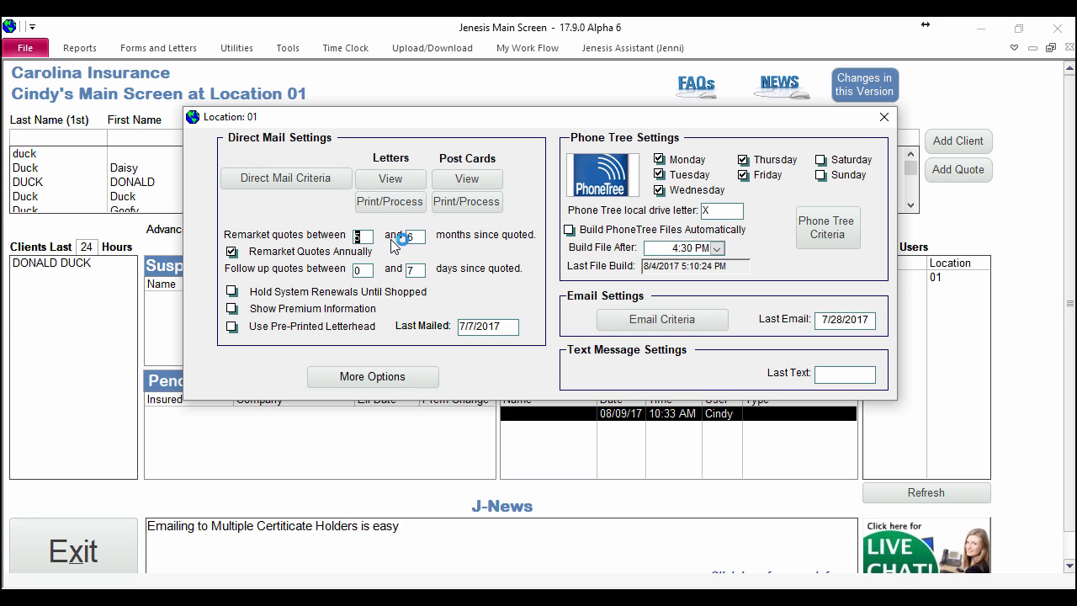
pyautogui.click(881, 119)
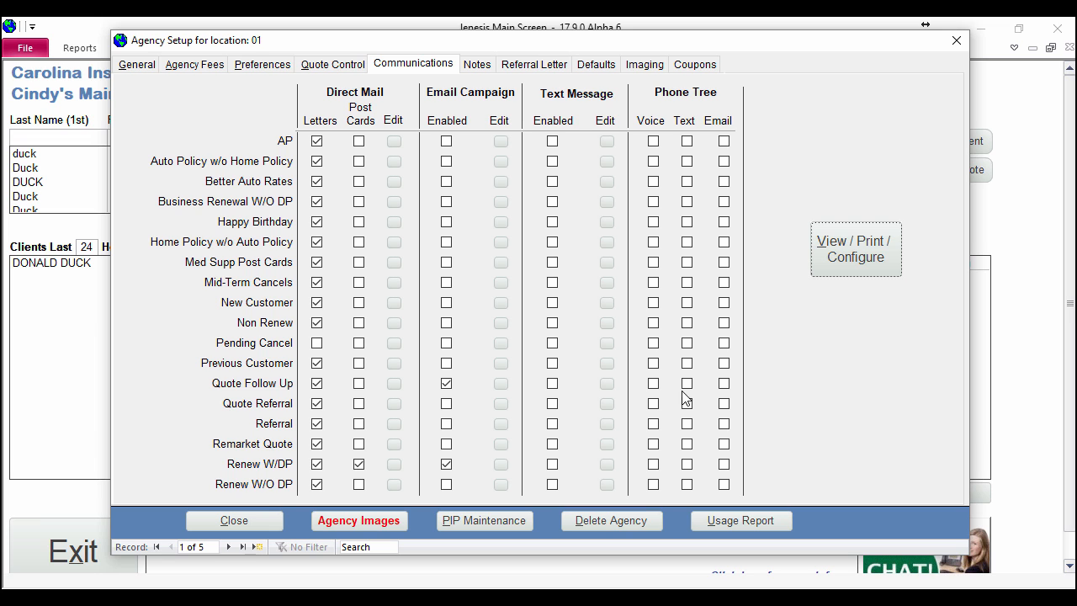
pyautogui.click(247, 524)
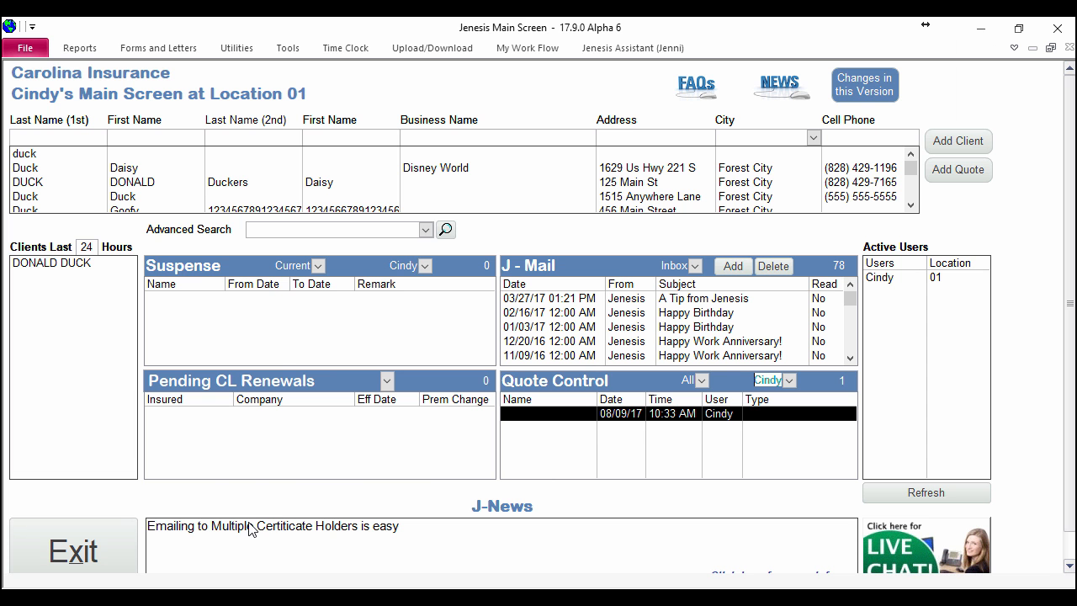